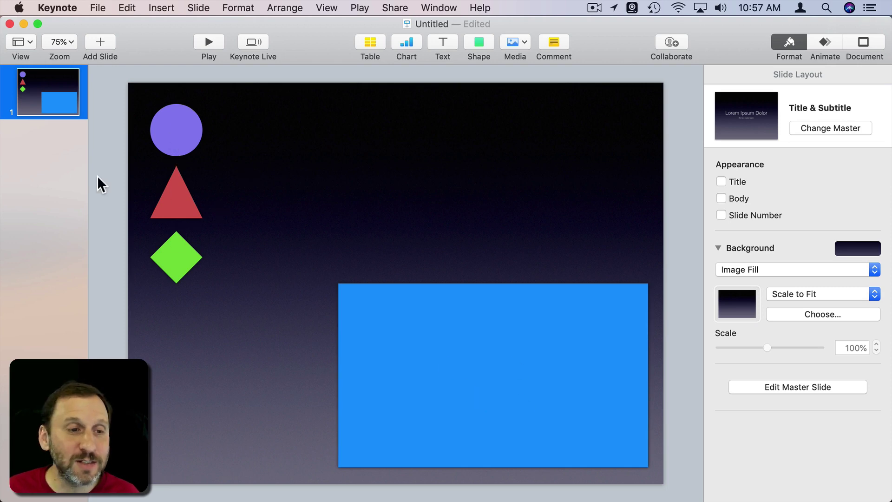
Duplicate slide 1 to create a new slide 2
left_click(44, 94)
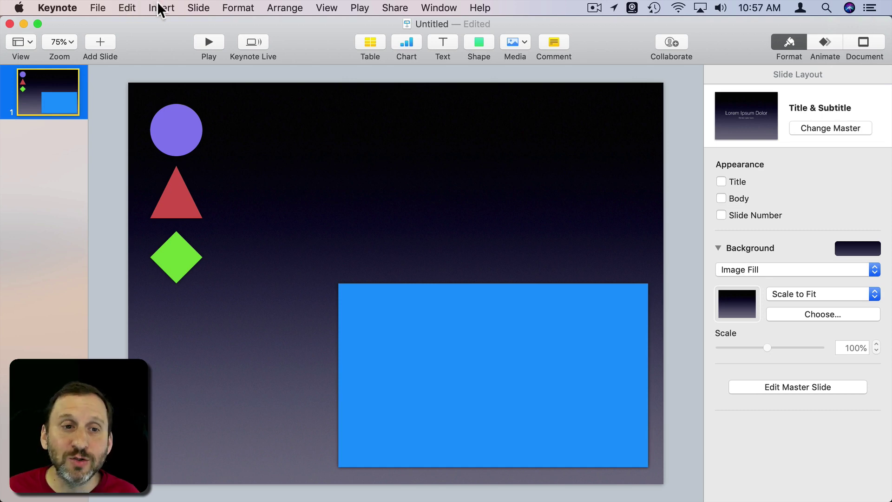
left_click(195, 8)
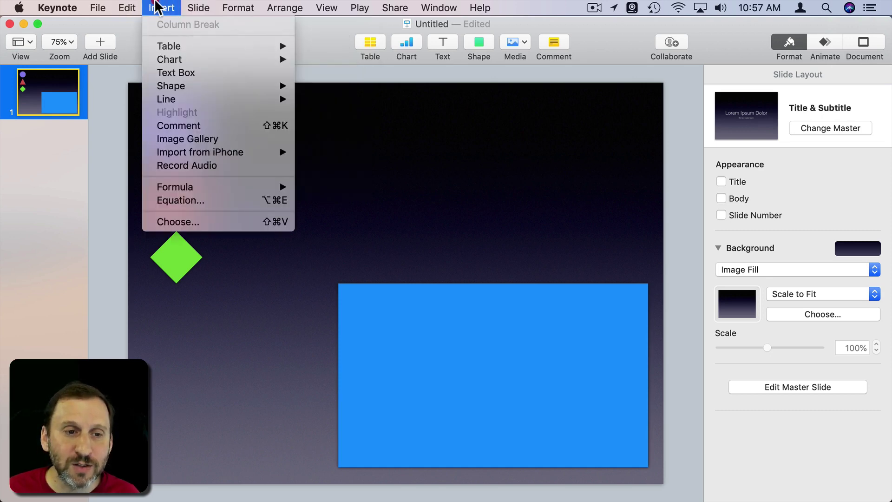
mouse_move(130, 10)
left_click(162, 157)
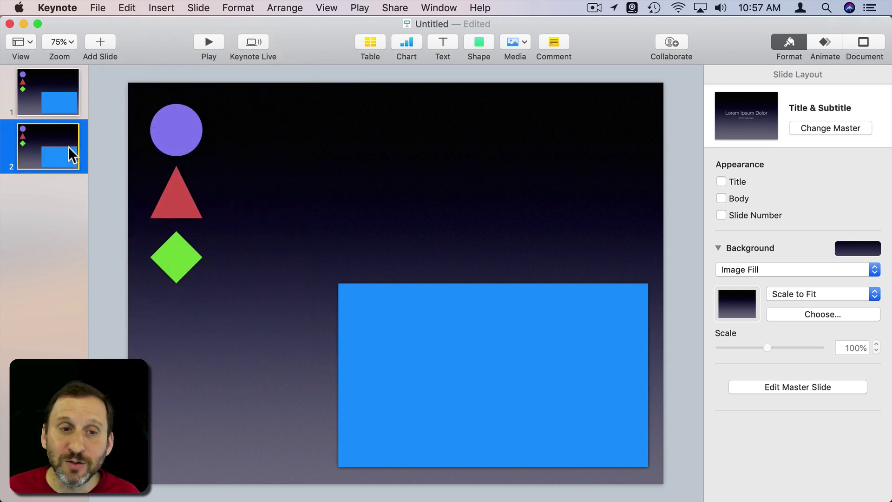
On slide 2, line up the circle, triangle and diamond in a row inside the blue rectangle
left_click_drag(181, 138, 401, 380)
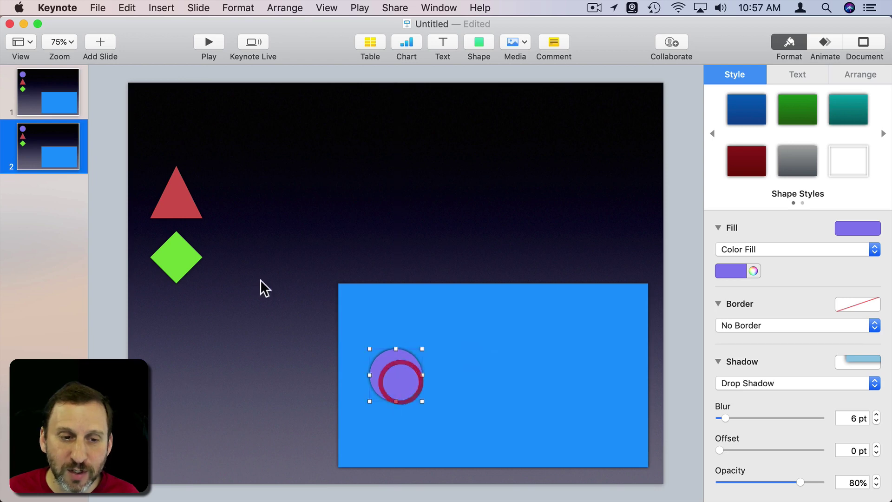
left_click_drag(206, 210, 491, 385)
left_click_drag(188, 258, 588, 372)
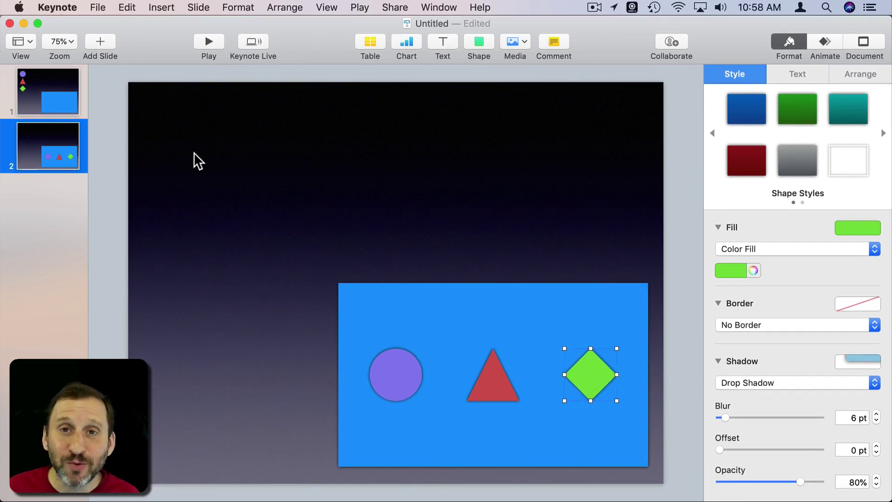
Give slide 1 a 1.50 s Dissolve transition and play the slideshow once to preview it
left_click(27, 89)
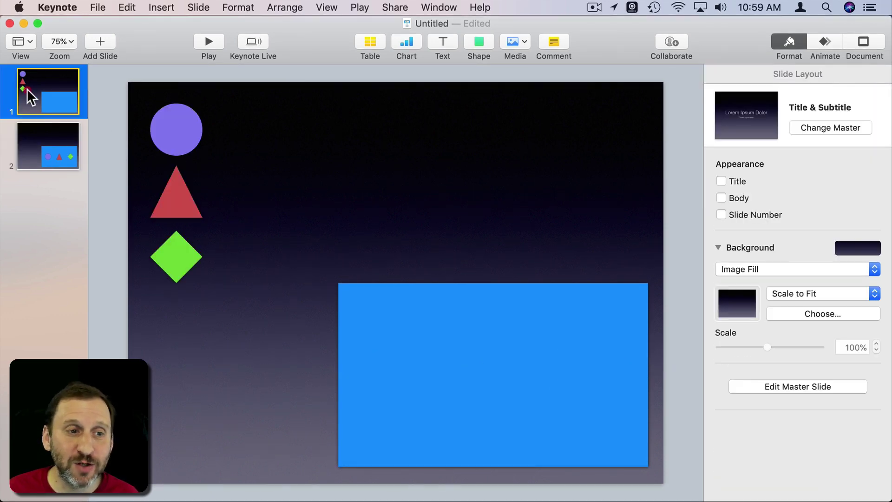
left_click(821, 41)
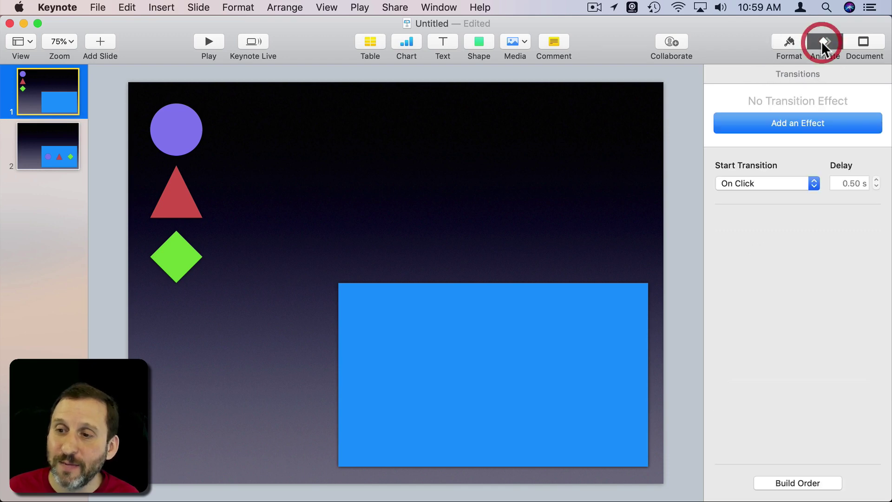
left_click(799, 125)
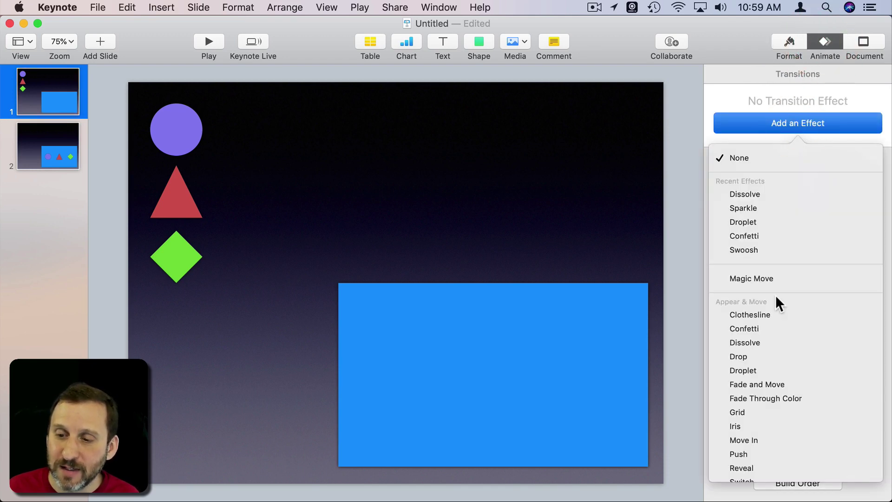
left_click(754, 343)
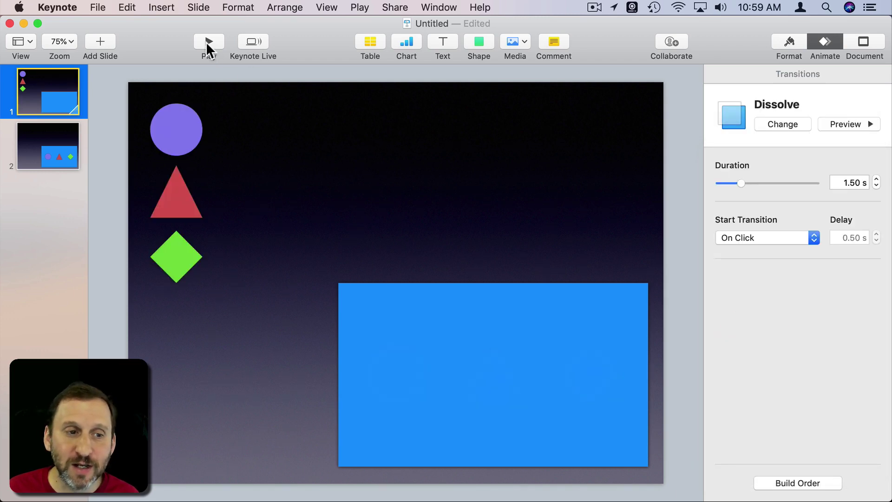
left_click(208, 43)
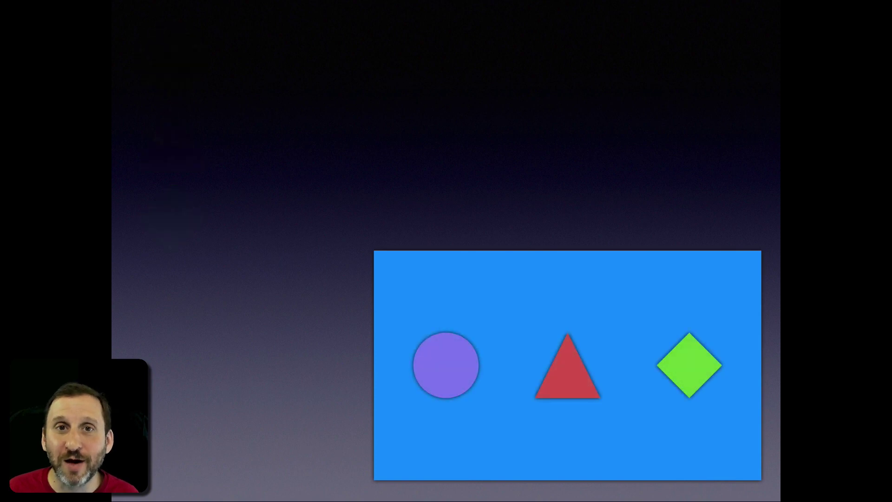
key("Escape")
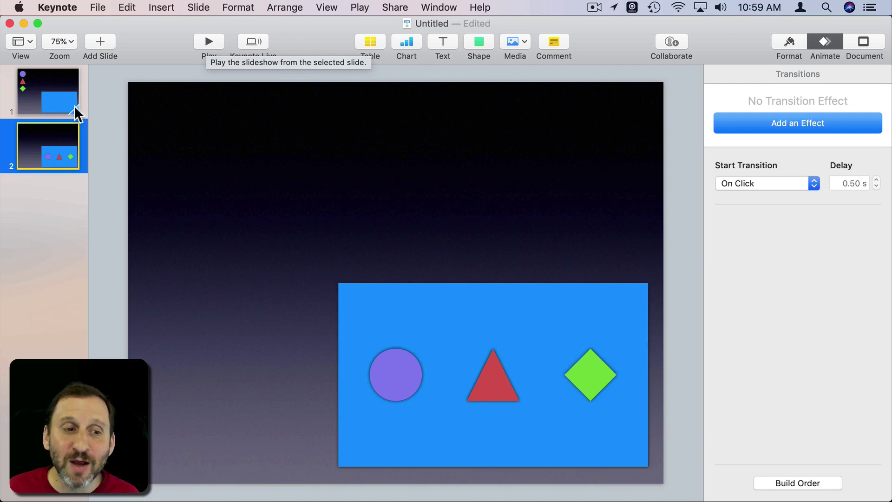
Replace slide 1's Dissolve with Magic Move and preview the shapes gliding into slide 2
left_click(63, 93)
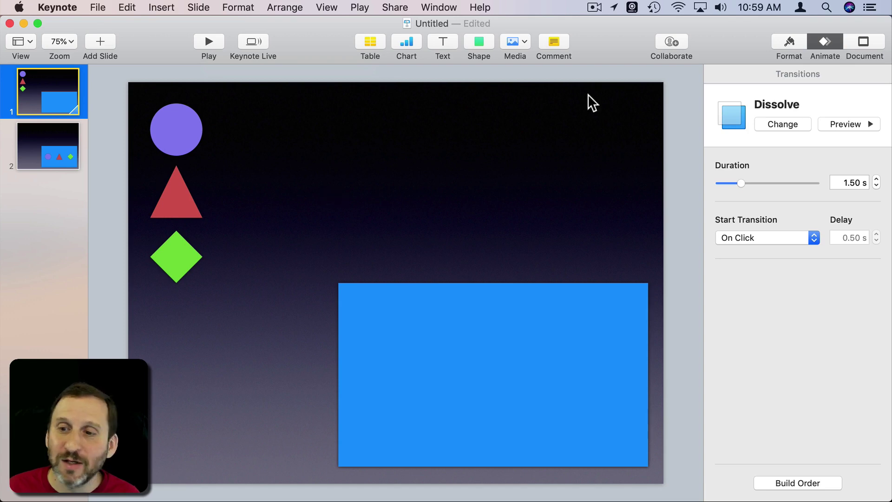
left_click(786, 124)
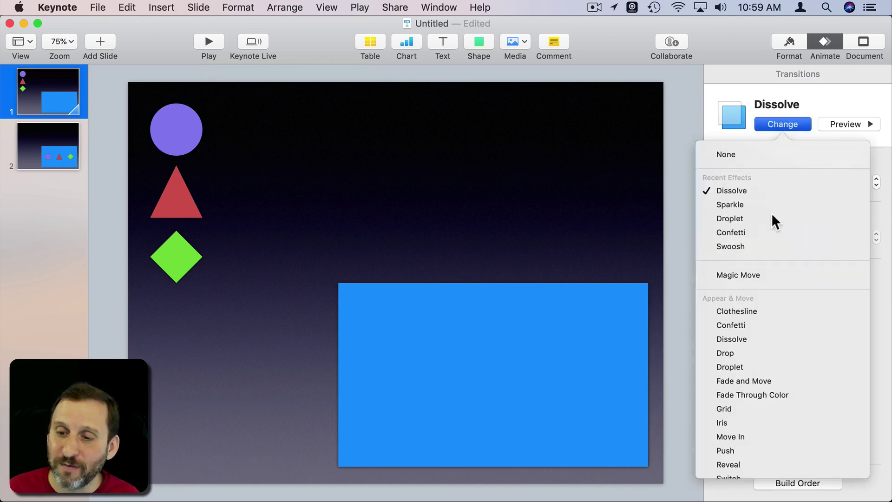
left_click(738, 271)
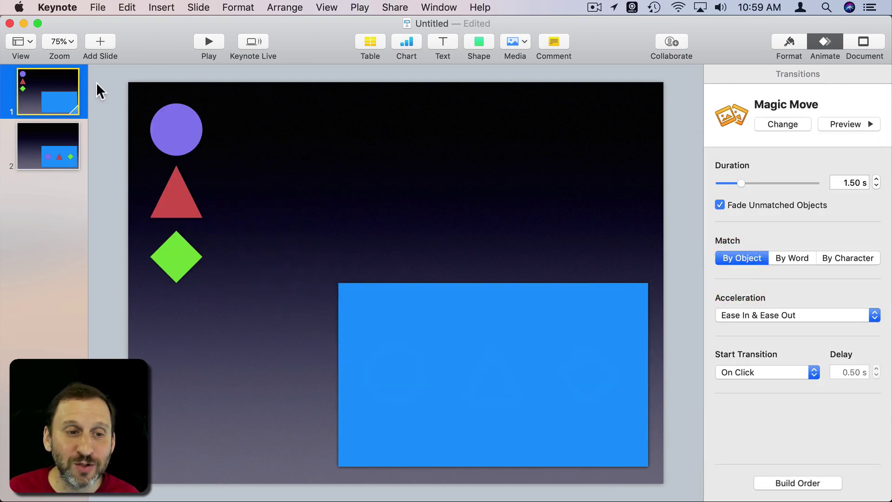
left_click(213, 40)
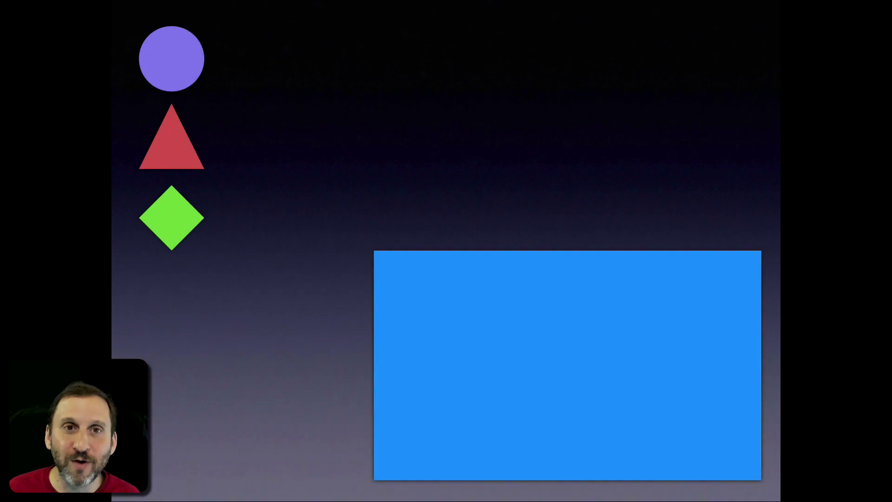
key("space")
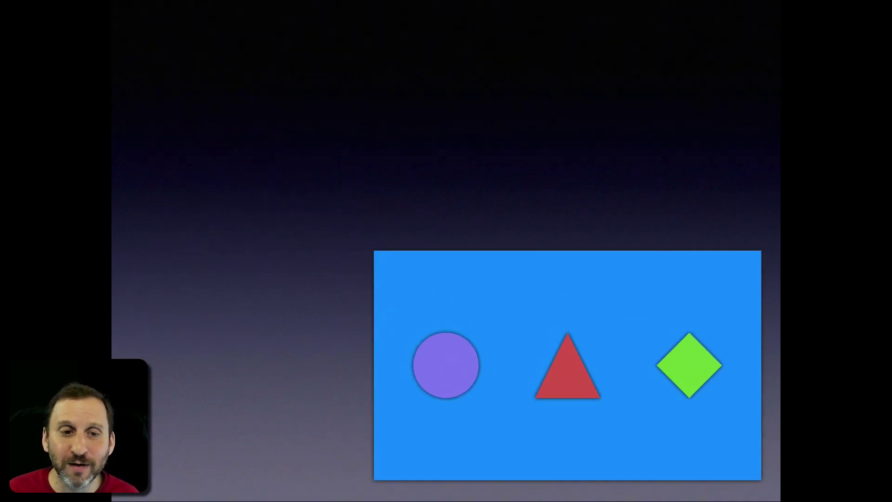
key("Escape")
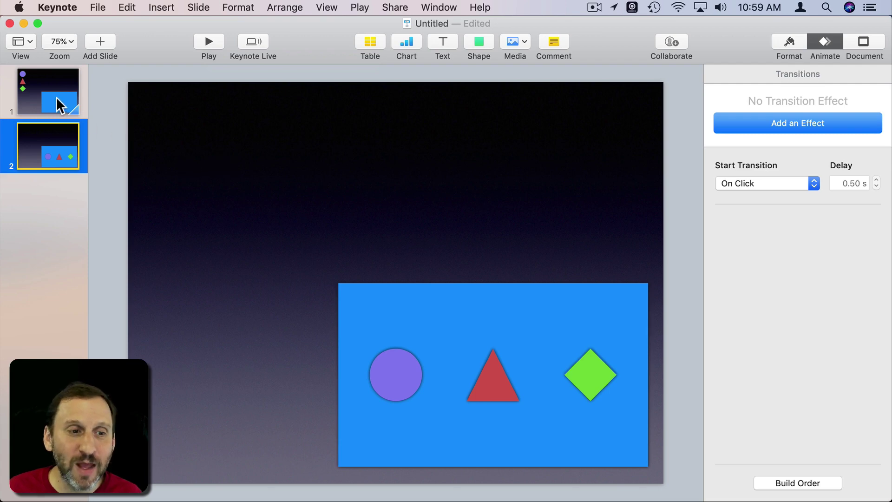
Duplicate slide 2 to create a new slide 3
left_click(45, 142)
key("super+d")
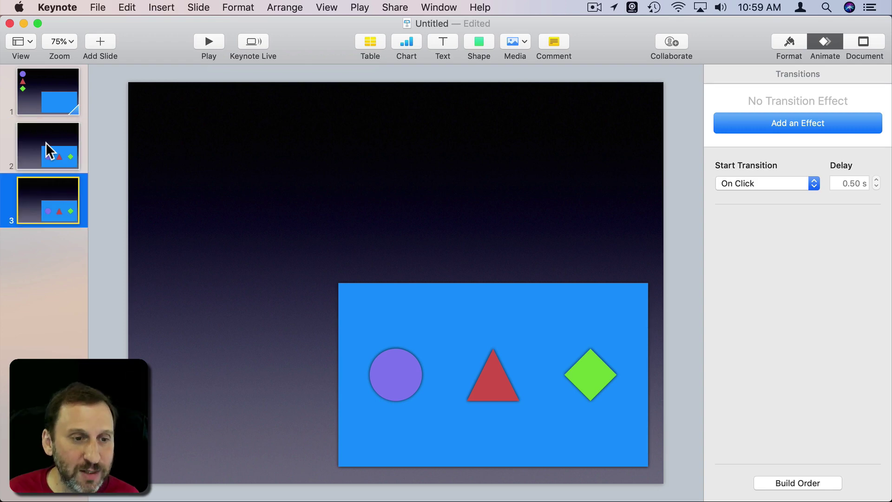
left_click(59, 148)
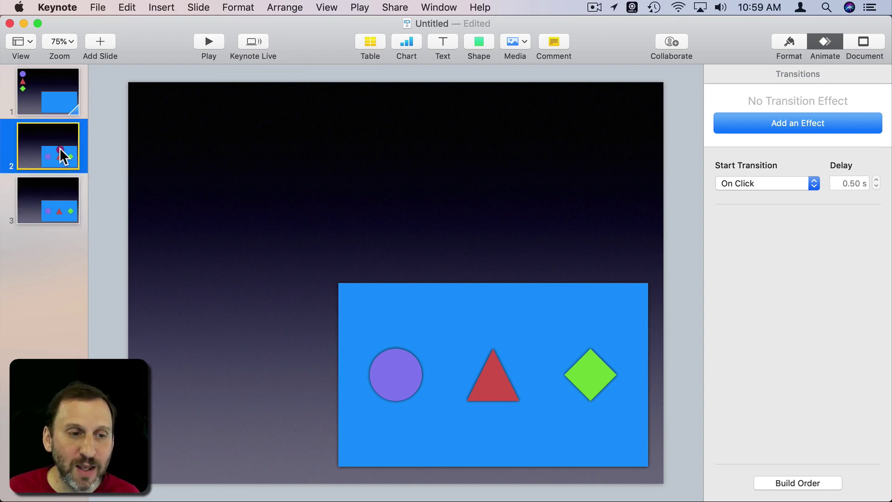
On slide 2, move the circle, triangle and diamond up above the blue rectangle
left_click(397, 363)
left_click(517, 380, "shift")
left_click(494, 383, "shift")
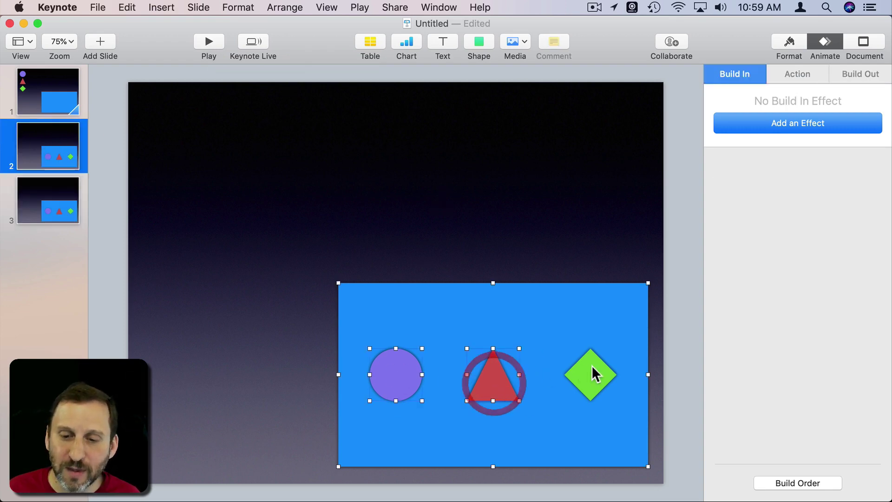
left_click(592, 367, "shift")
left_click(564, 322, "shift")
left_click_drag(489, 374, 489, 237)
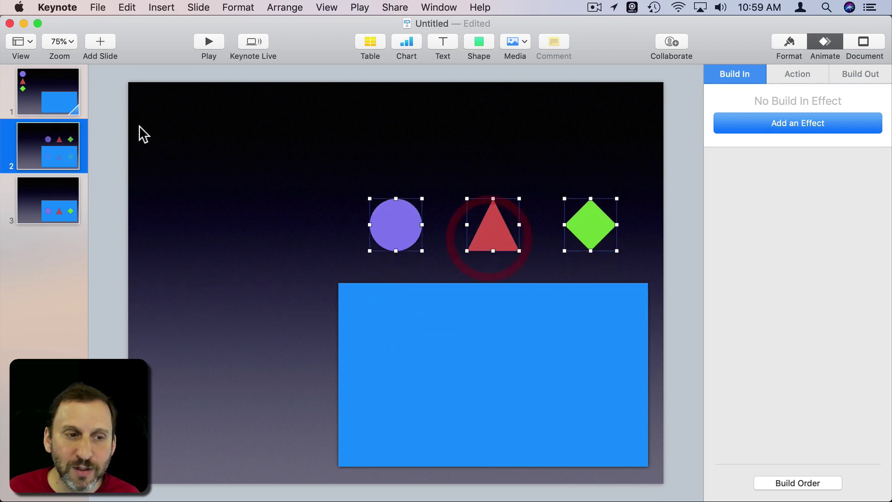
After comparing slides 1 and 3, apply a 2.00 s Magic Move transition to slide 2
left_click(46, 91)
left_click(57, 147)
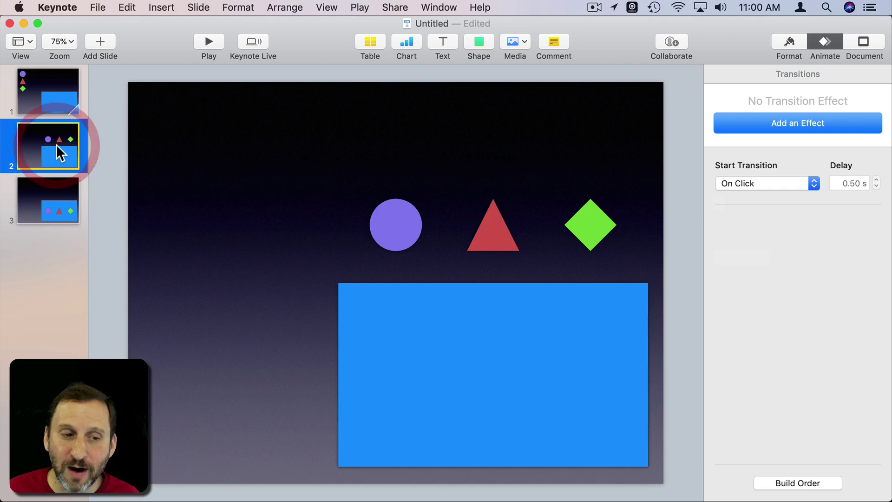
left_click(57, 205)
left_click(55, 137)
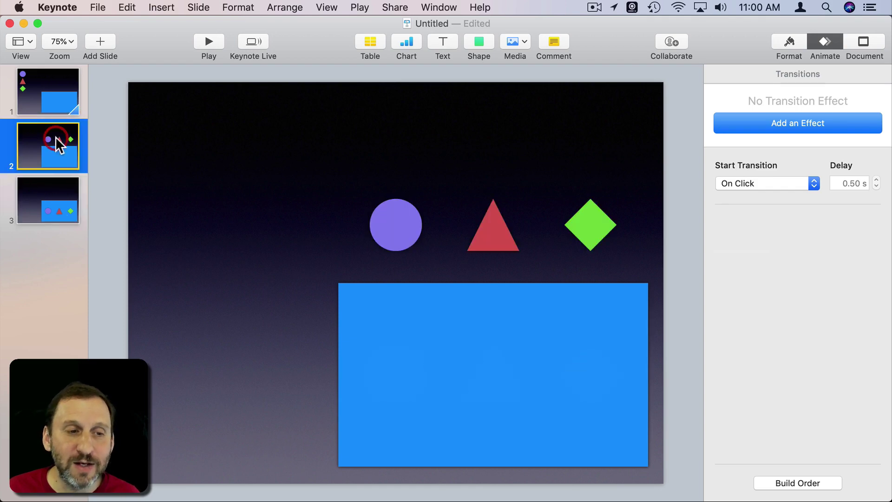
left_click(797, 126)
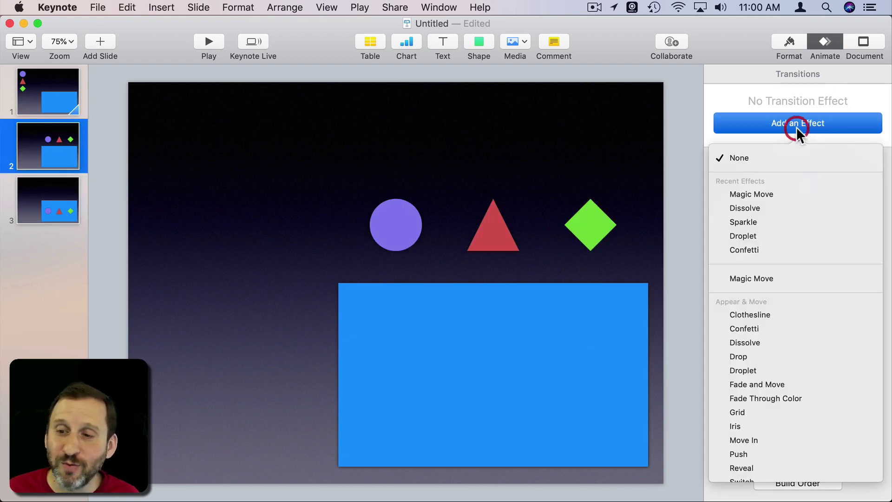
left_click(761, 281)
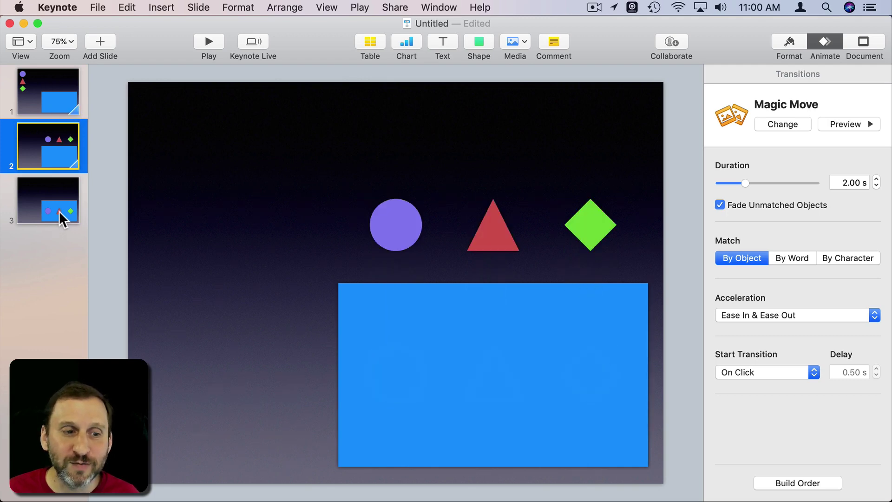
left_click(50, 88)
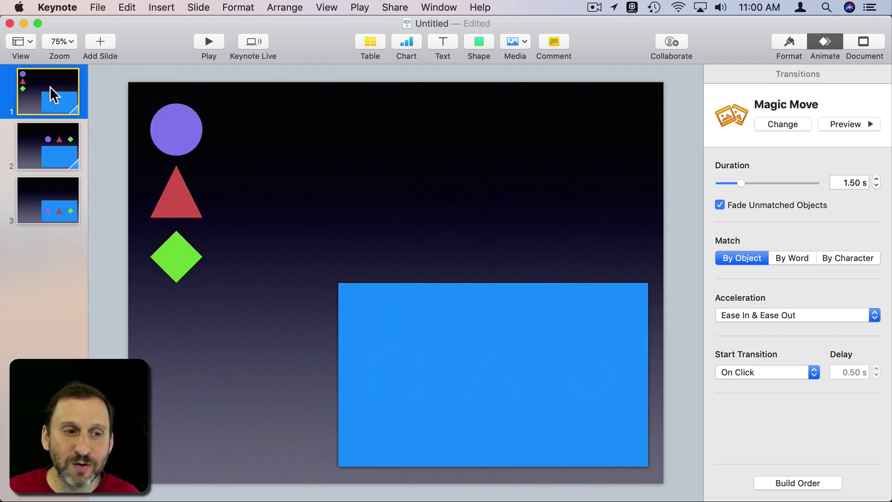
left_click(210, 42)
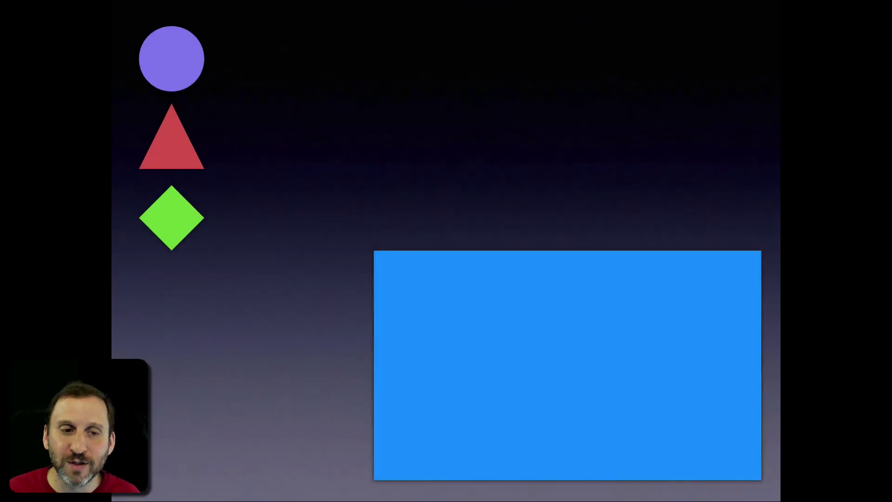
key("space")
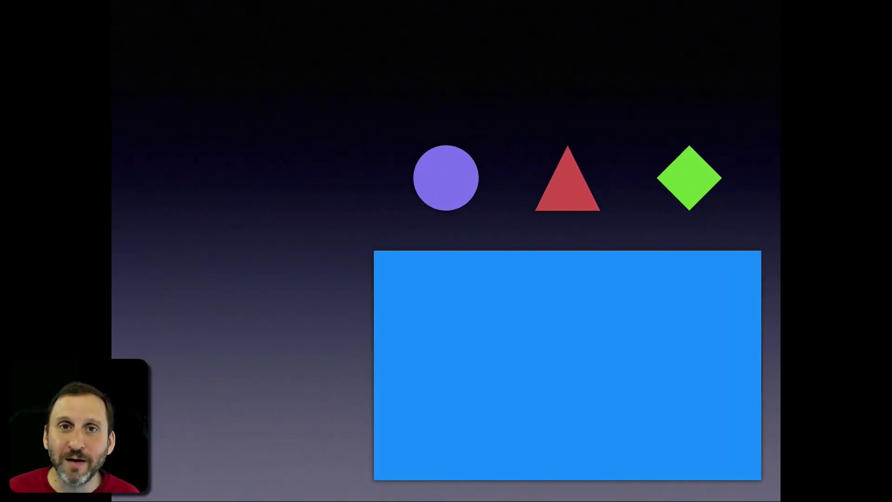
key("space")
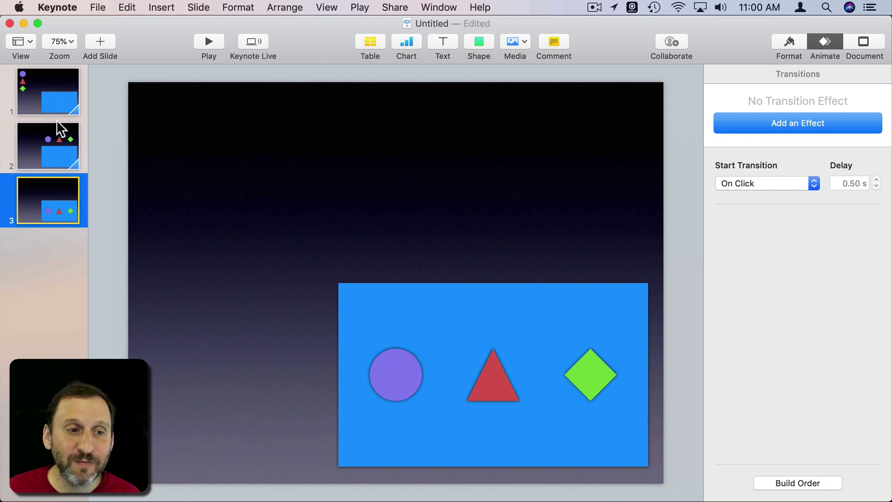
Set slide 2's Magic Move to start automatically with a 0 s delay, then preview it
left_click(59, 140)
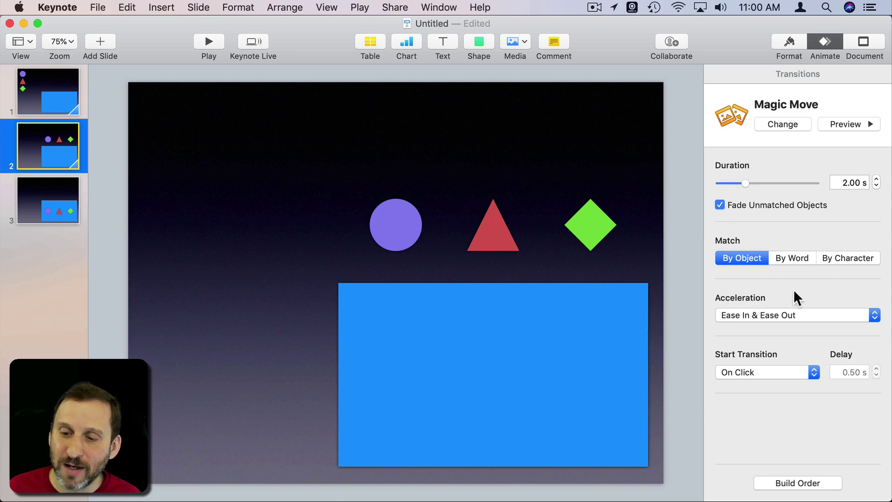
left_click(761, 369)
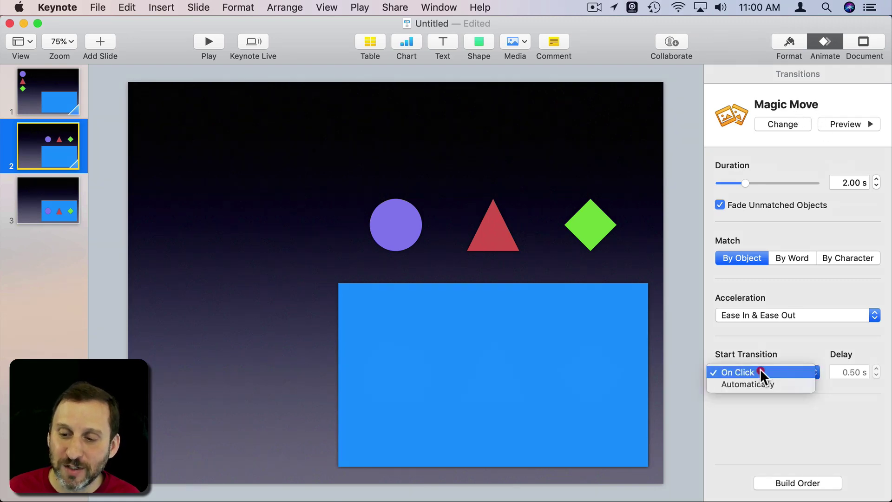
left_click(761, 382)
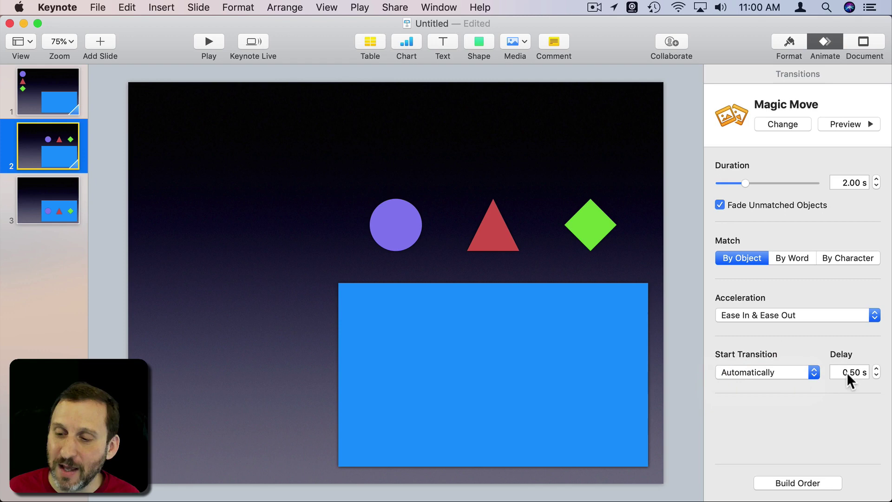
double_click(848, 373)
type("0")
key("Return")
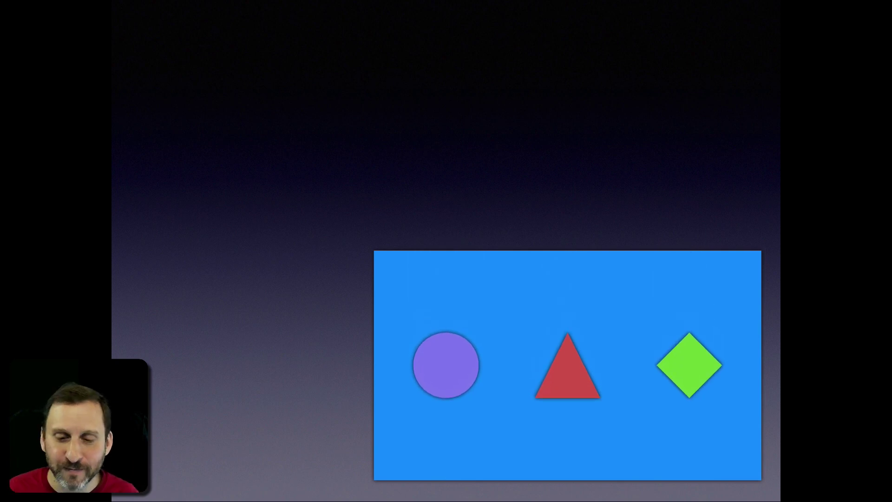
key("Escape")
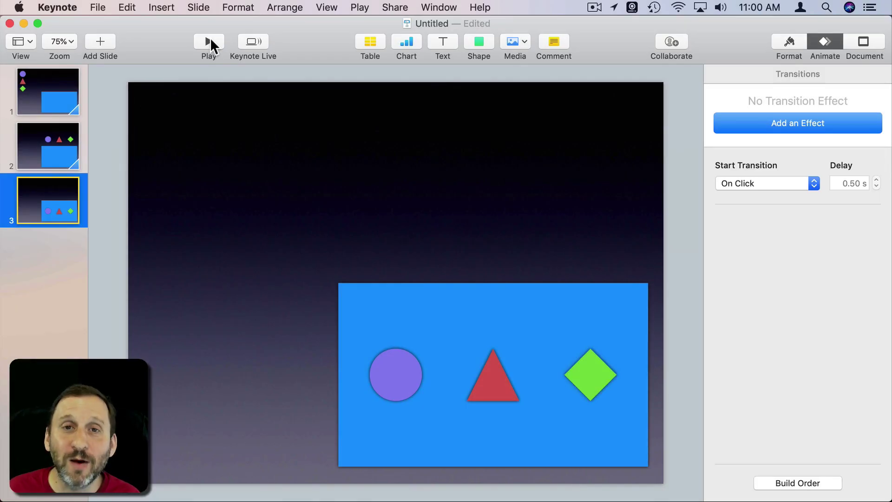
left_click(44, 96)
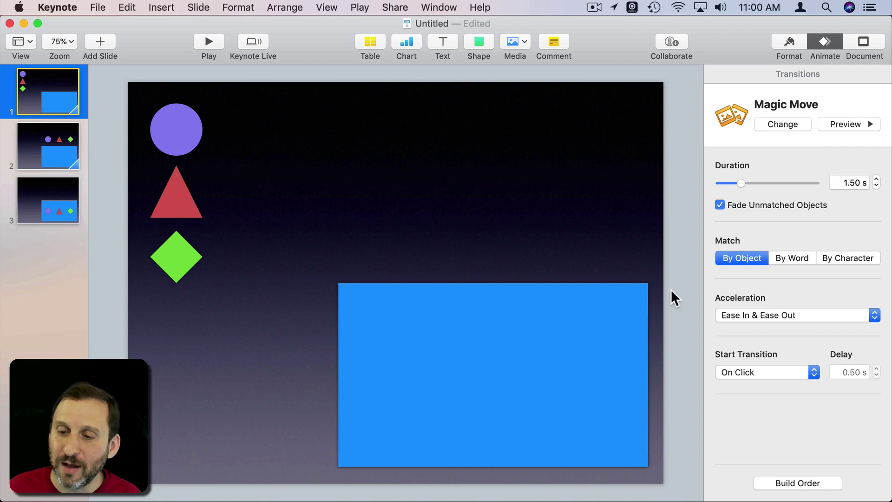
Set slide 1's Magic Move acceleration to Ease In and slide 2's to Ease Out
left_click(737, 315)
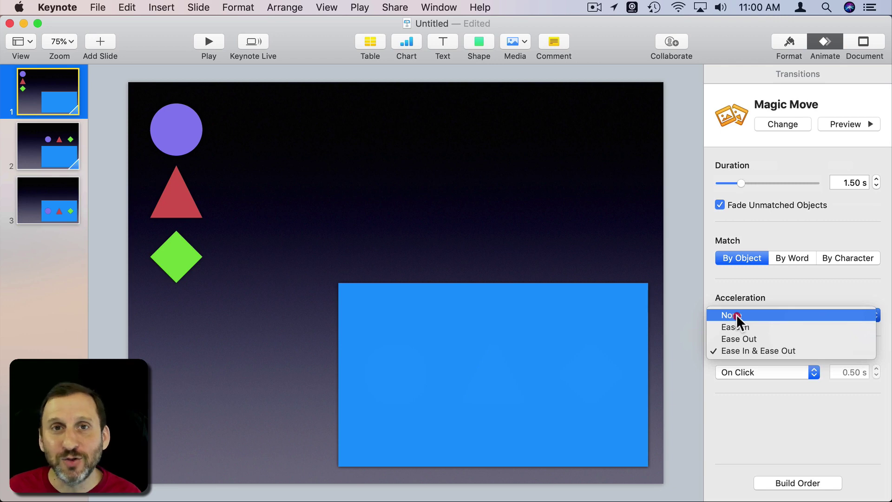
left_click(749, 329)
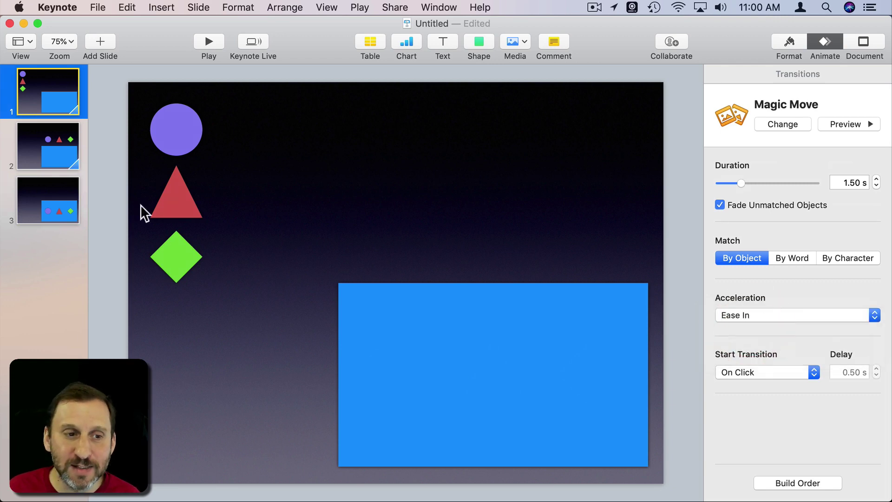
left_click(38, 142)
left_click(750, 315)
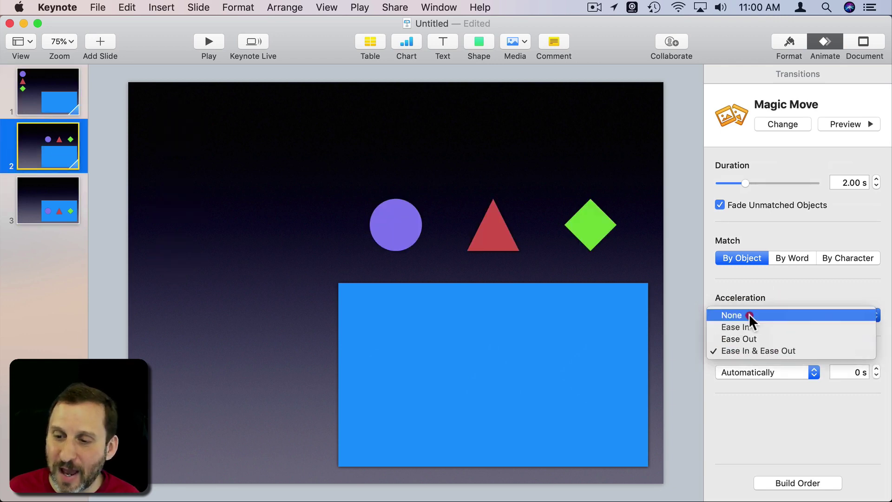
left_click(752, 339)
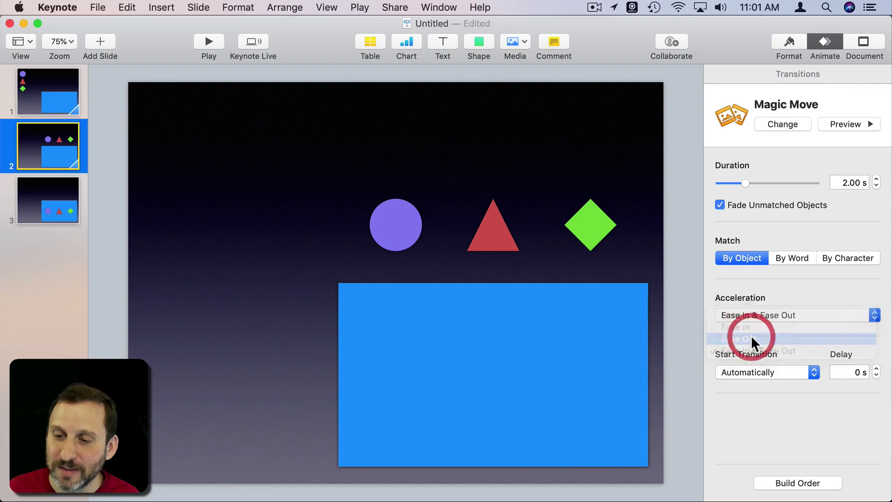
Play the slideshow from slide 1 through to slide 3 to check the easing
left_click(43, 108)
left_click(210, 41)
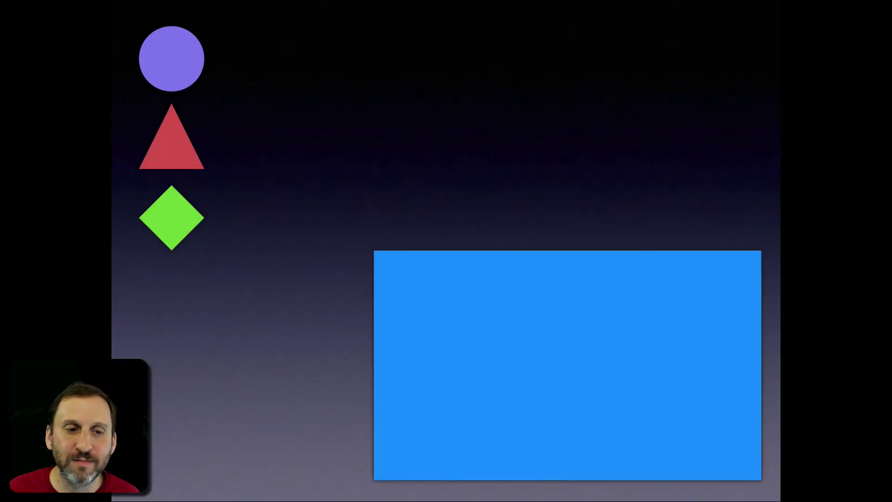
key("space")
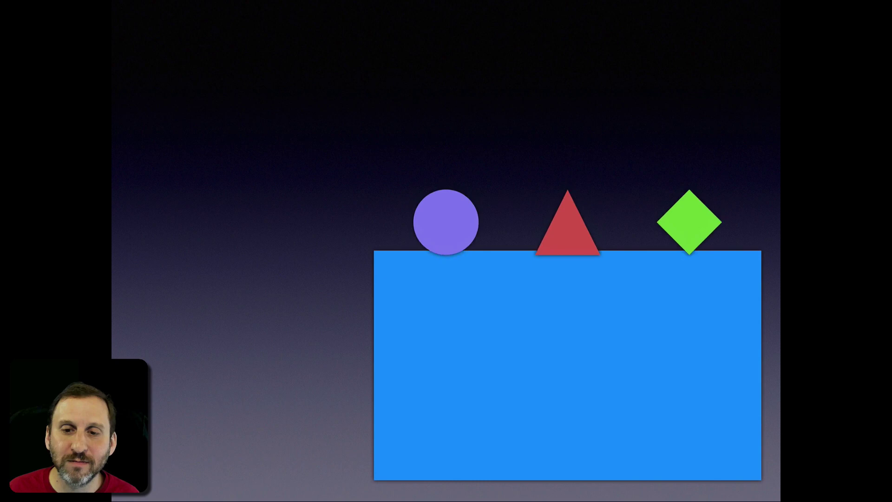
key("space")
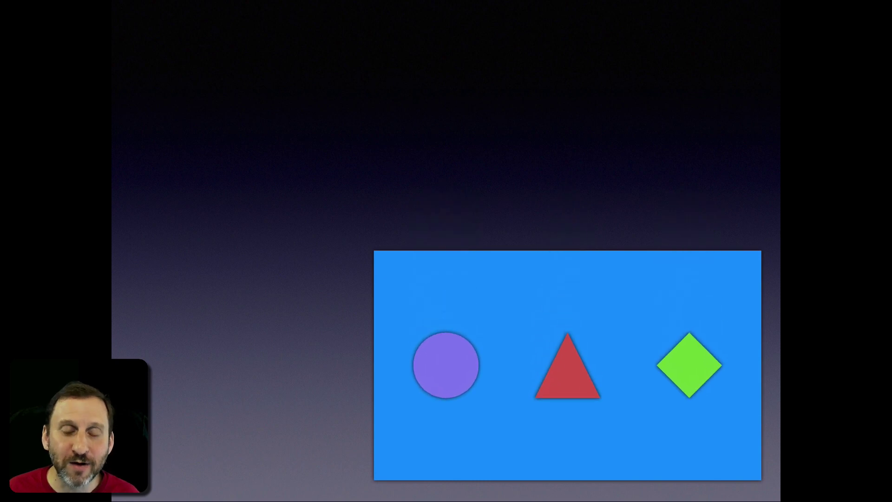
key("Escape")
Set the Magic Move acceleration on slides 1 and 2 back to None
left_click(49, 81)
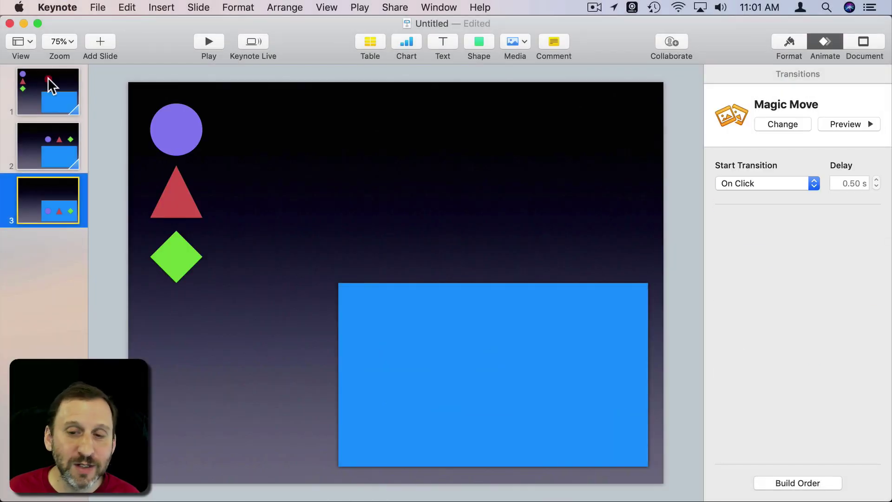
left_click(743, 315)
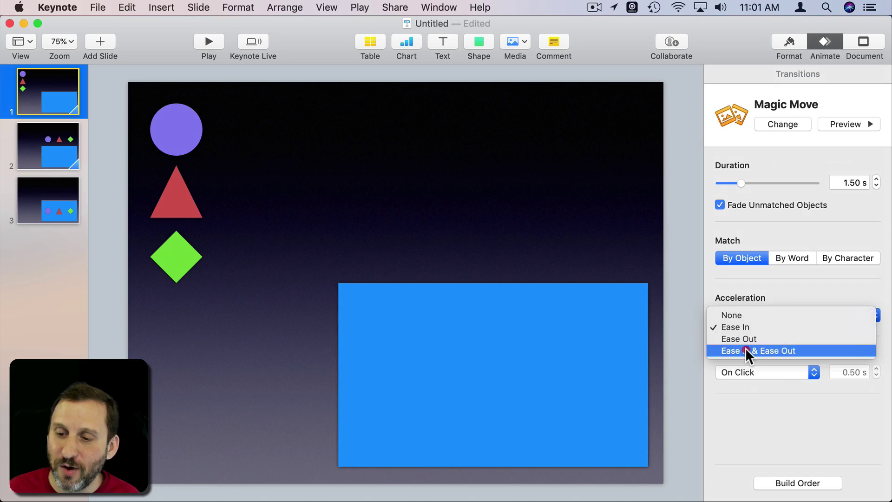
left_click(743, 316)
left_click(45, 145)
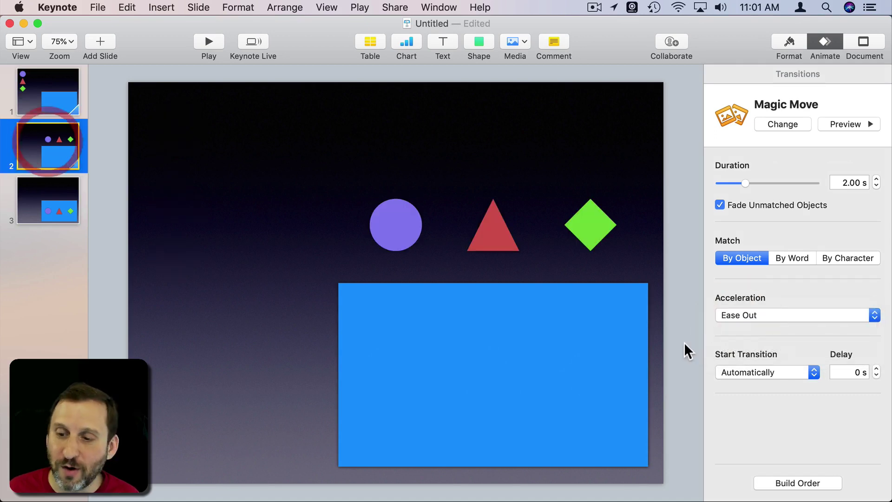
left_click(749, 314)
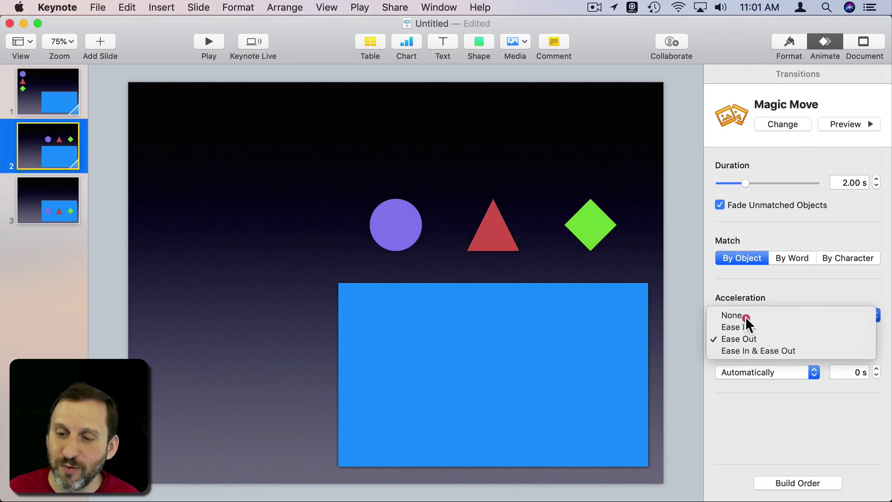
left_click(746, 316)
Replay the slideshow from slide 1 to check the transitions without easing
left_click(45, 86)
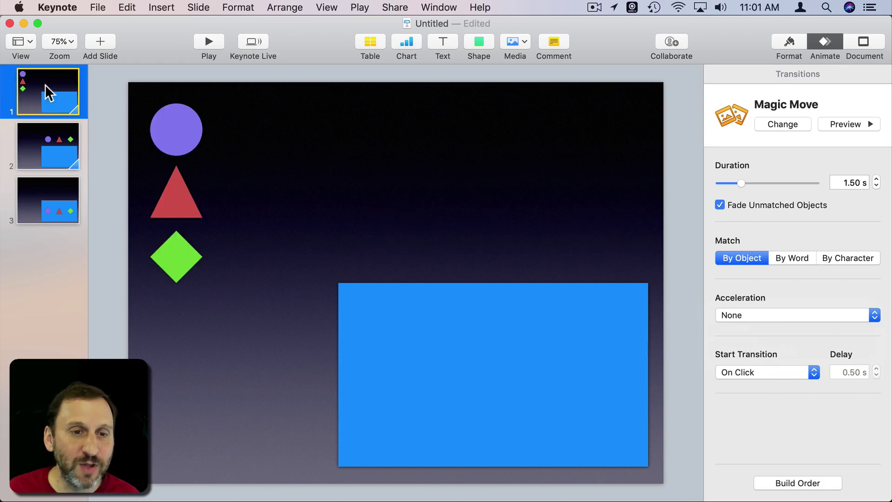
left_click(206, 43)
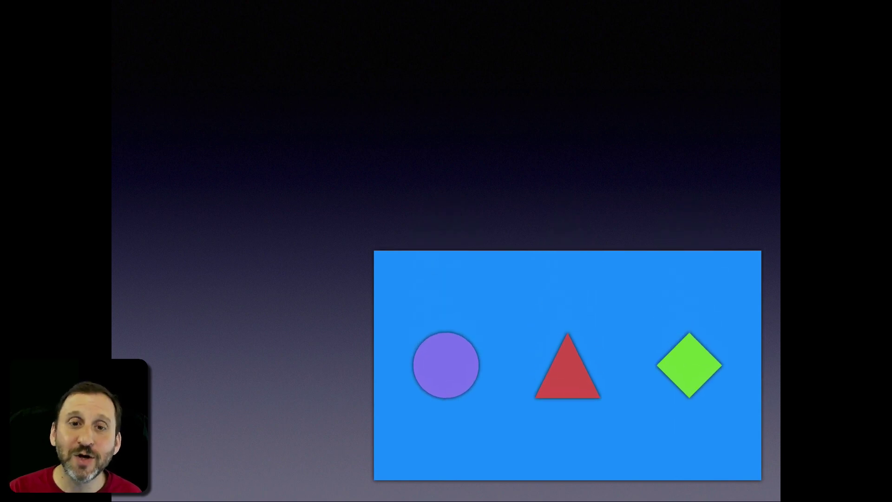
key("Escape")
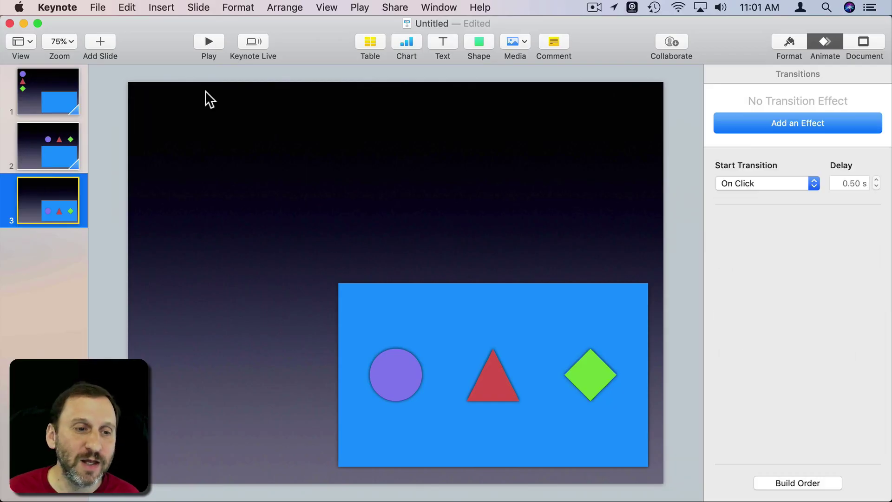
Review the transition settings of slides 2, 1, 2 and then slide 3 in turn
left_click(49, 142)
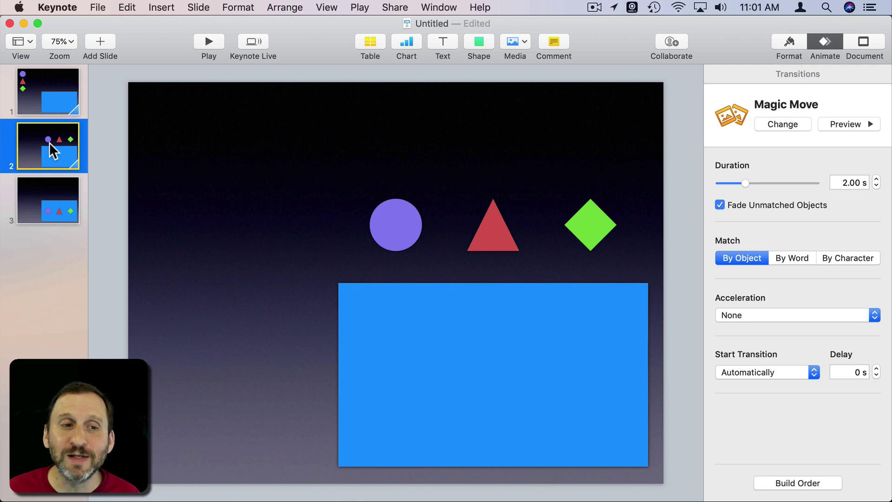
left_click(52, 85)
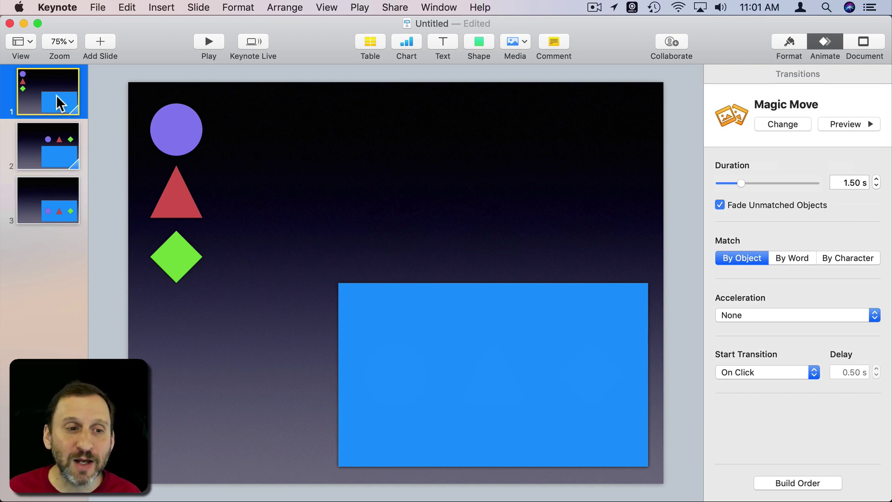
left_click(39, 135)
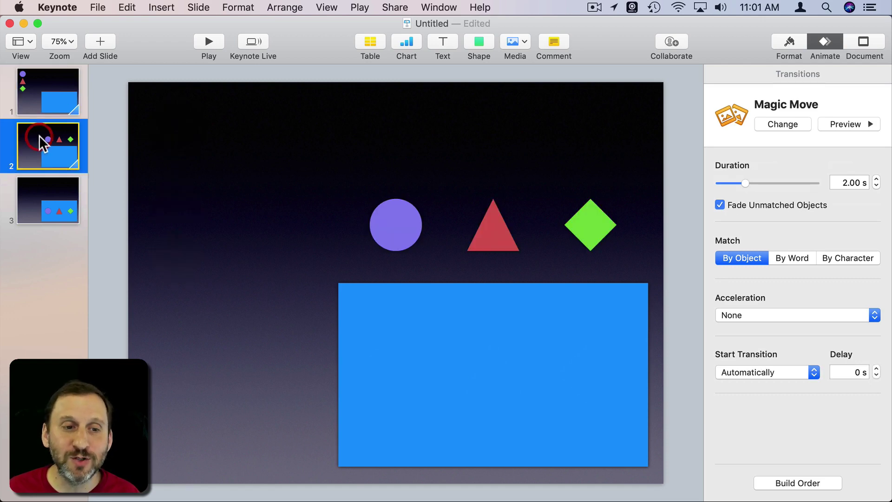
left_click(51, 203)
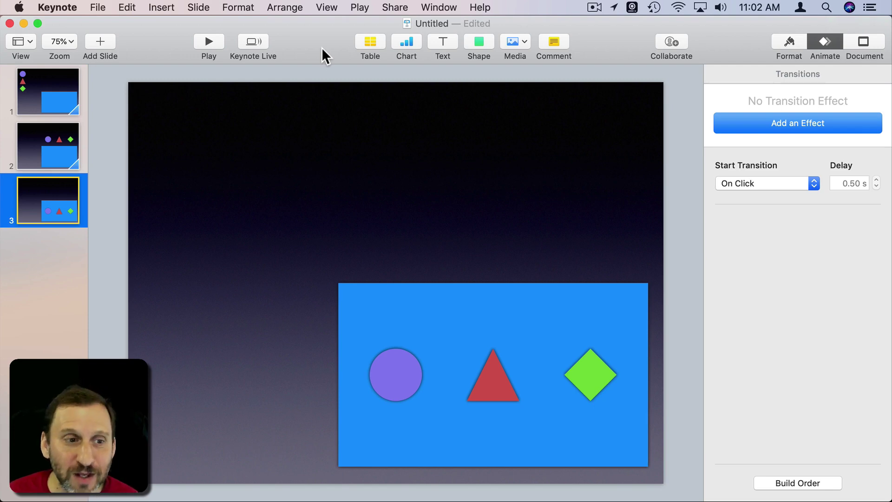
Add a text box reading 'Start' at the top right of slide 1
left_click(48, 93)
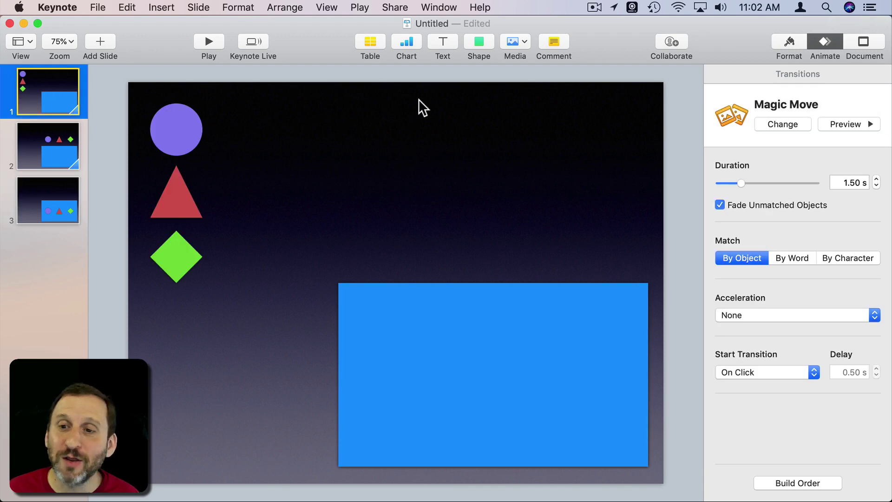
left_click(444, 40)
left_click_drag(396, 277, 550, 136)
double_click(551, 133)
key("BackSpace")
type("Hello")
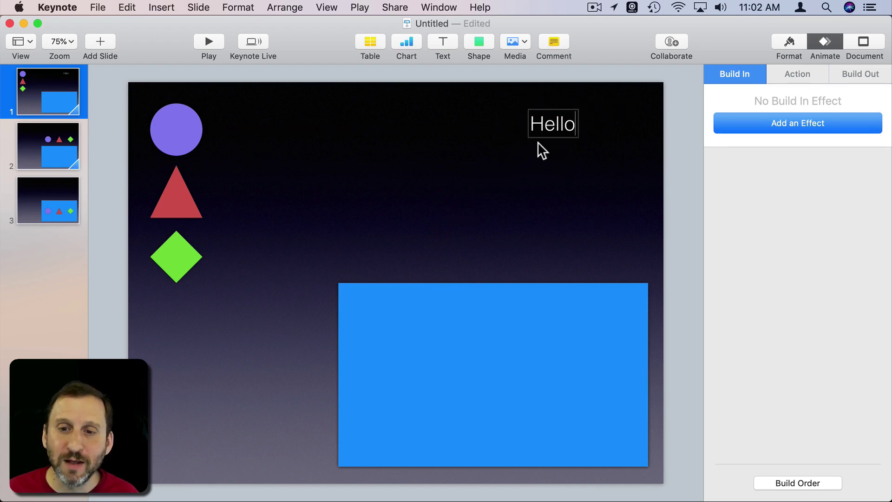
left_click(535, 150)
double_click(550, 124)
type("S")
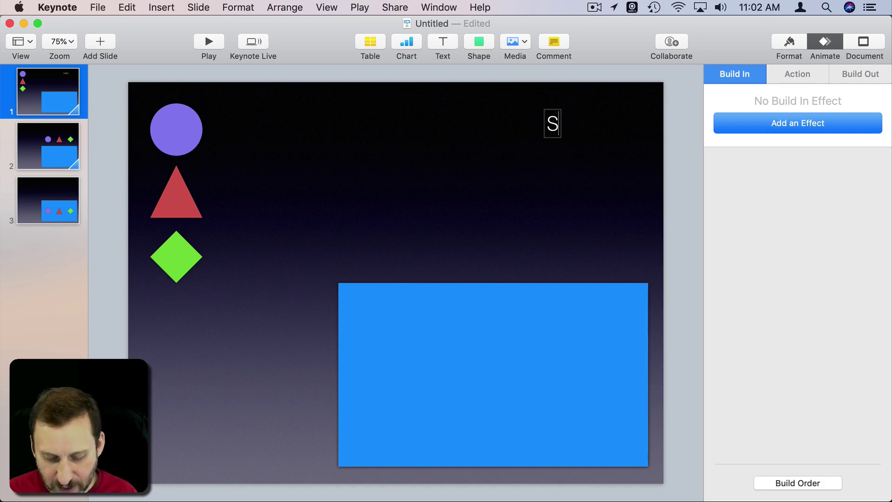
type("tart")
left_click(550, 151)
left_click(553, 124)
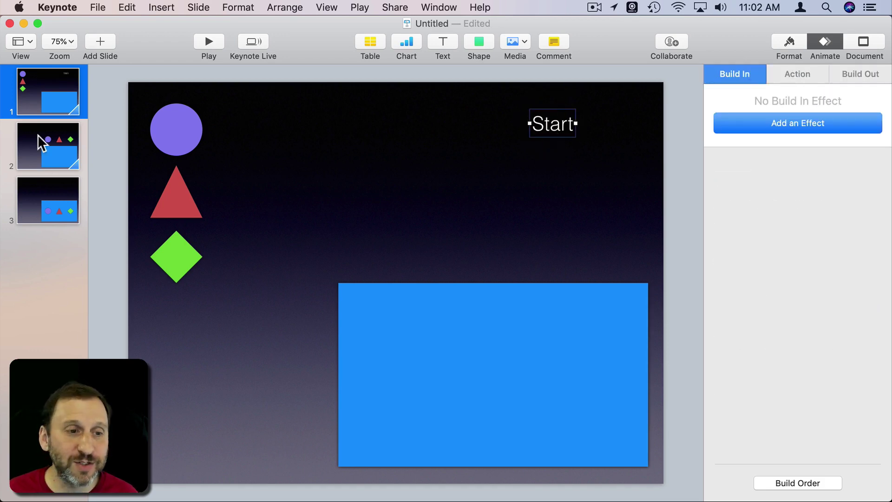
Change slide 3's top-right text to 'Finish'
left_click(40, 138)
left_click(41, 197)
left_click(563, 135)
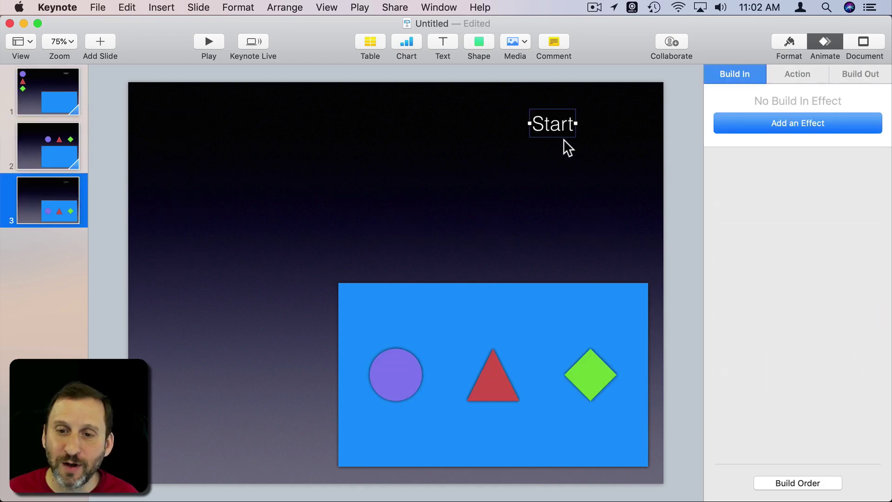
type("Finish")
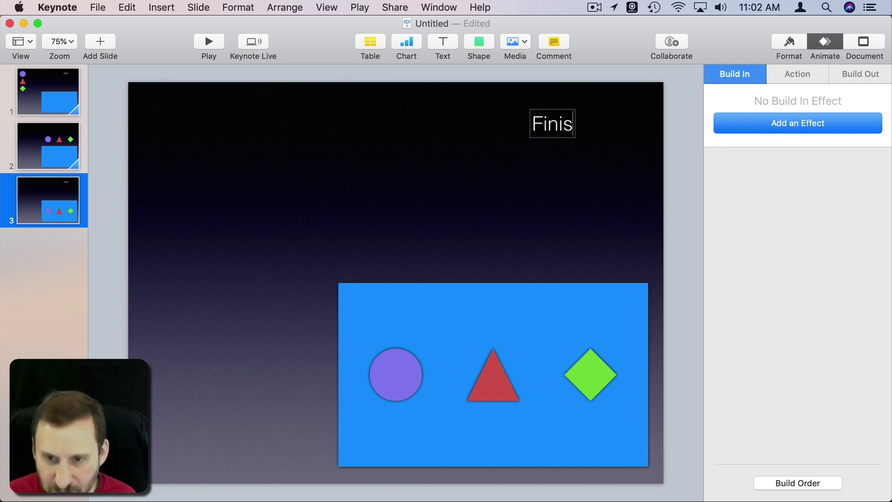
left_click(503, 165)
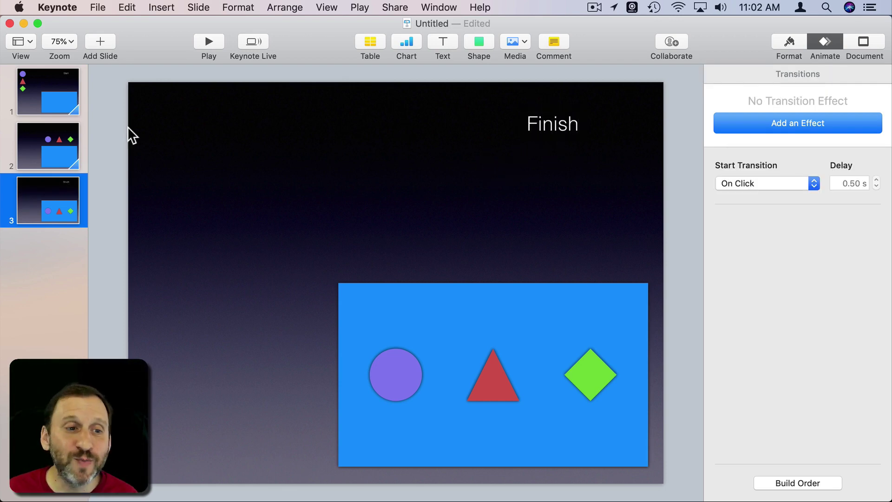
Check slides 1, 2 and 3, ending back on slide 1
left_click(52, 91)
left_click(50, 148)
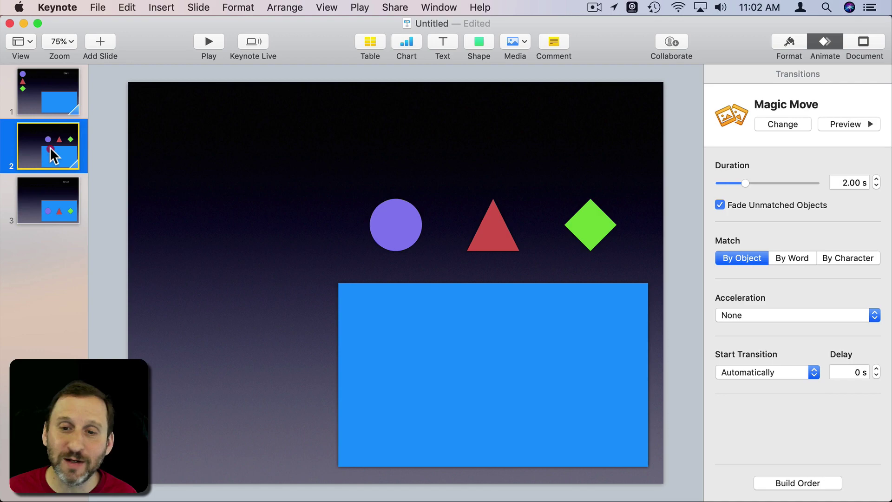
left_click(46, 205)
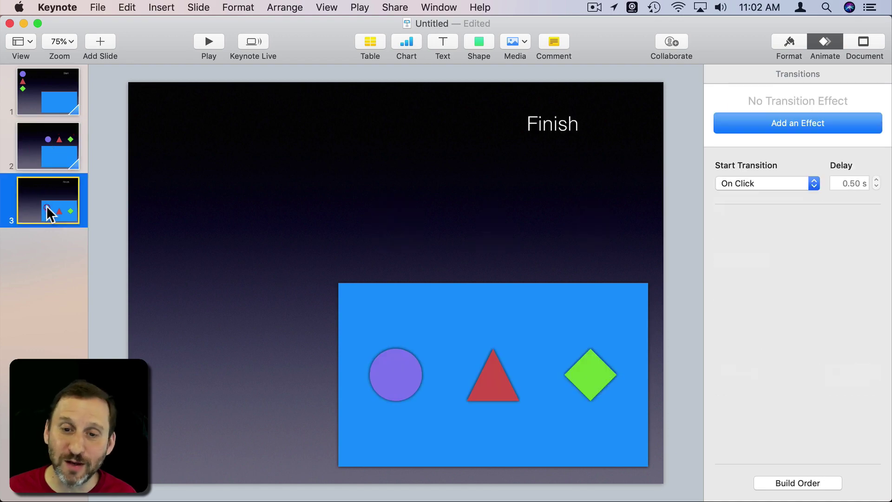
left_click(49, 84)
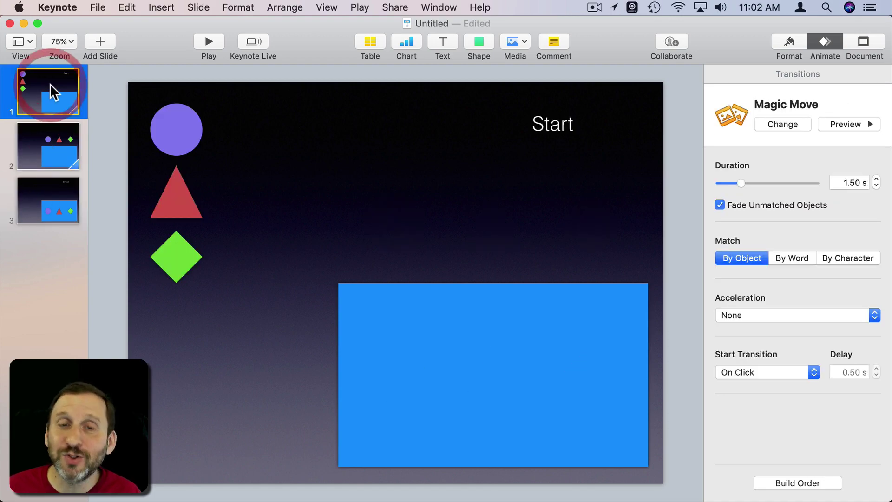
Play the deck from slide 1 through to the Finish slide, then end the slideshow
left_click(215, 41)
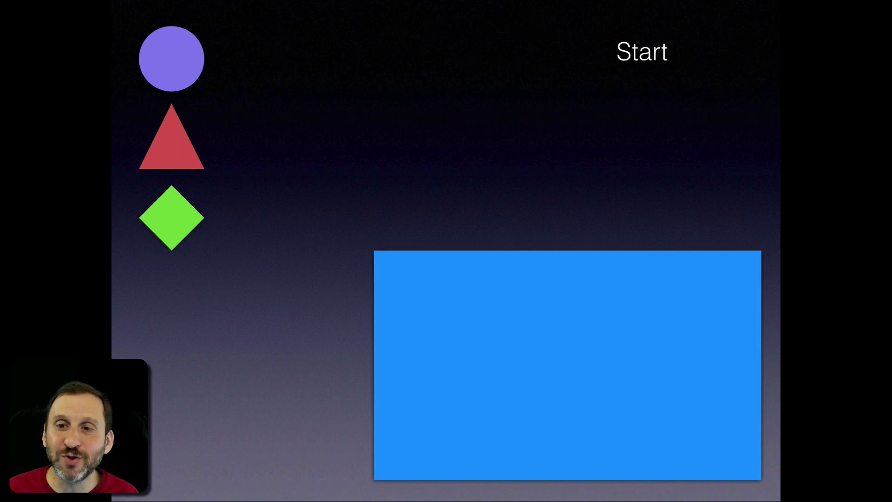
key("space")
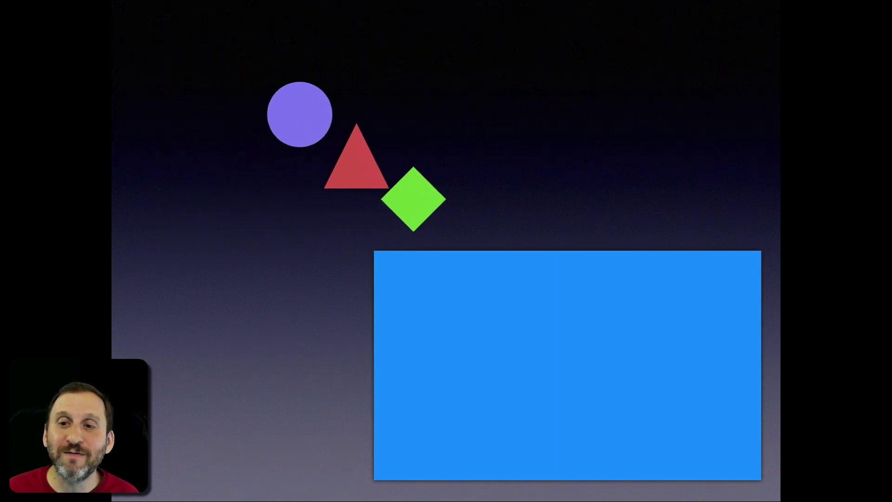
key("space")
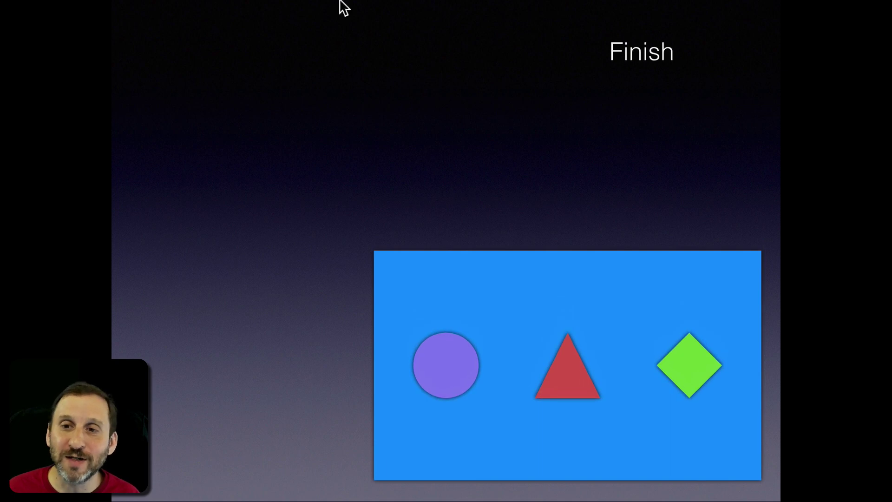
key("Escape")
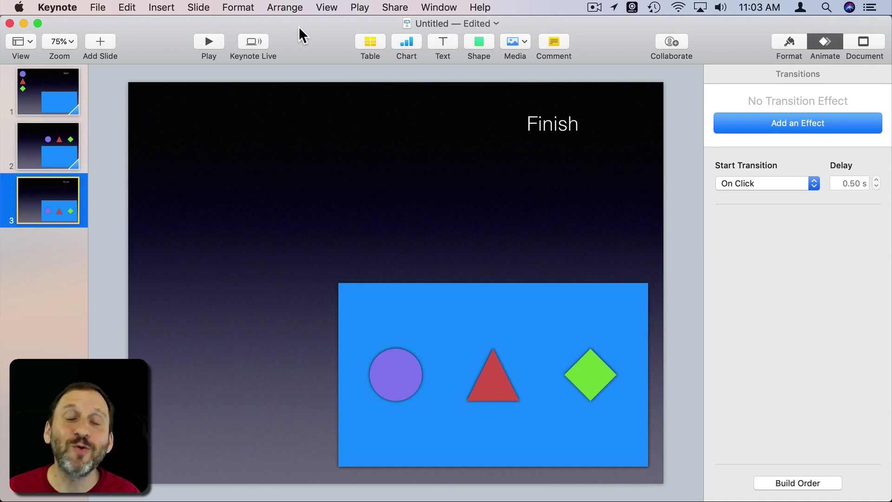
left_click(98, 7)
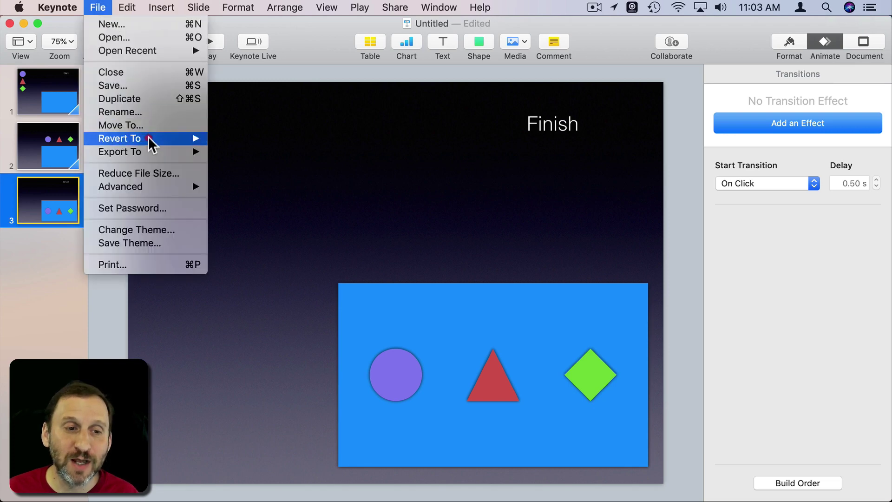
mouse_move(167, 156)
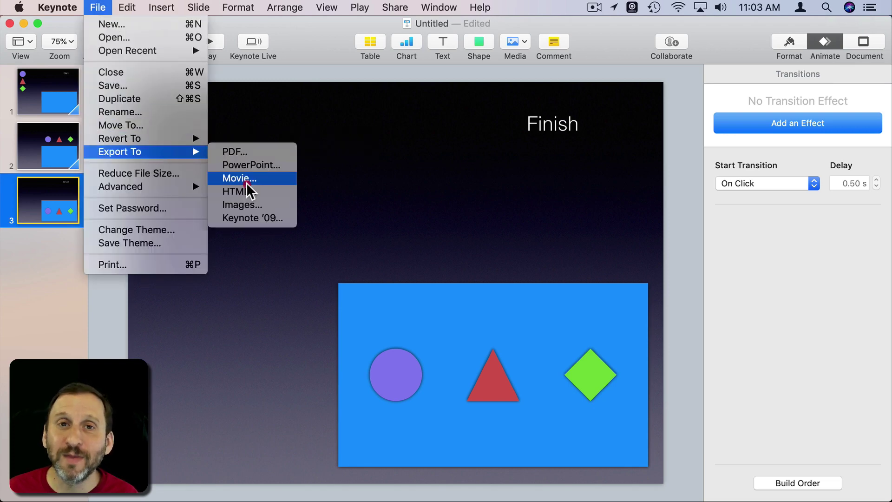
left_click(396, 155)
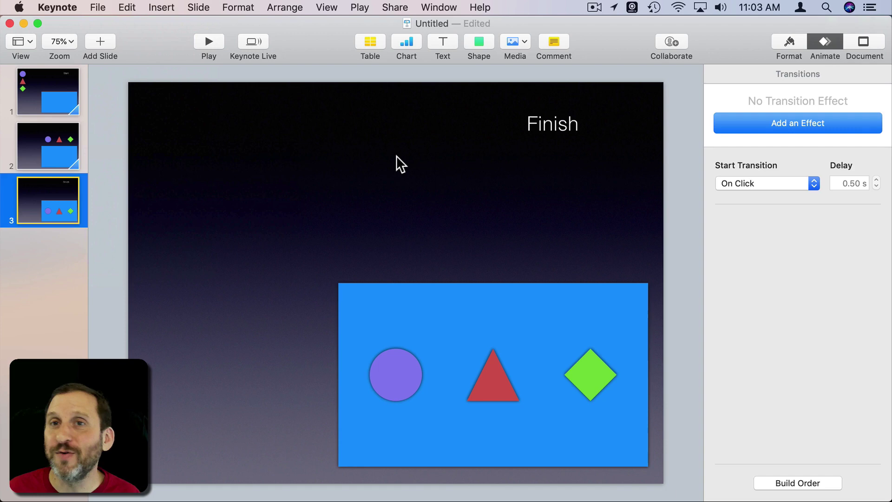